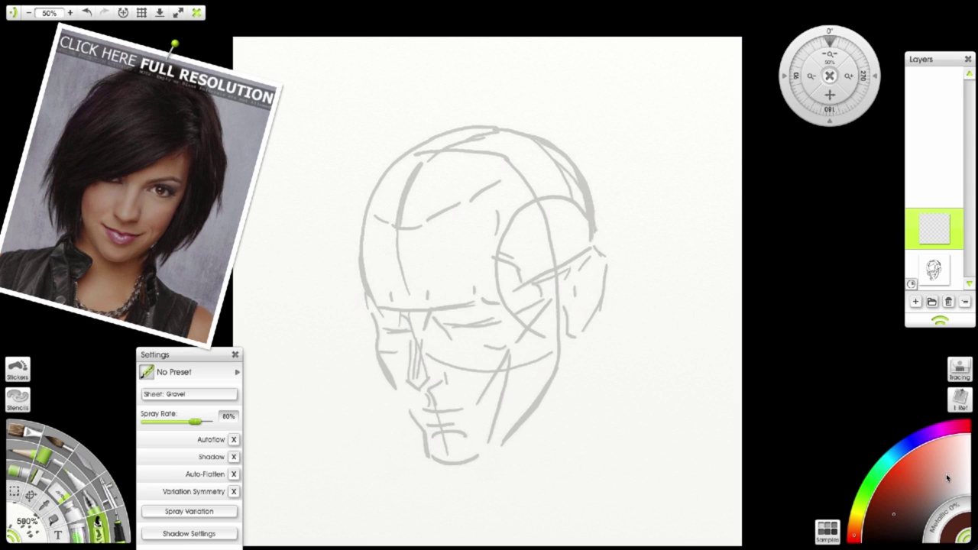
# - Outline the two hair sections with pointed fringe locks over the head sketch, using a fine ink pen in dark reddish brown
pyautogui.moveTo(175, 176); pyautogui.dragTo(167, 181)
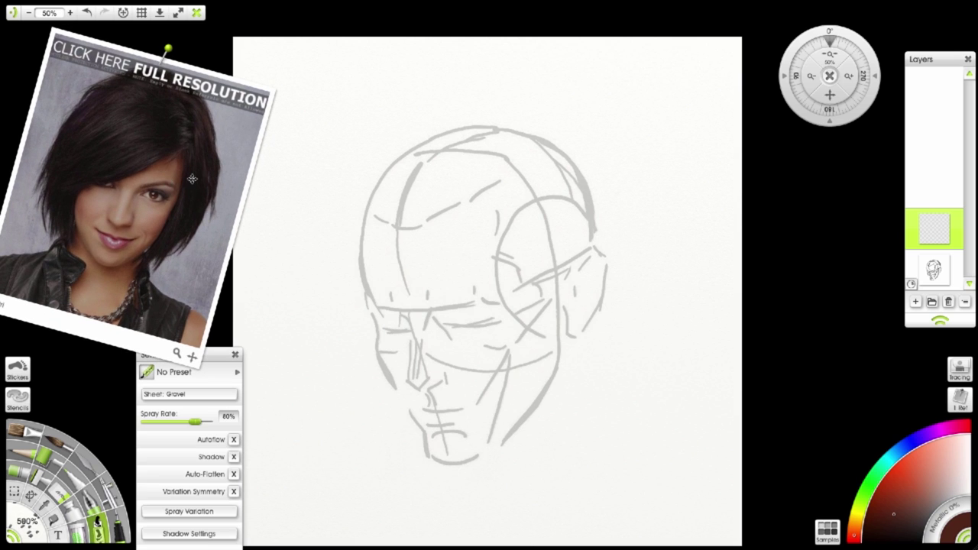
pyautogui.moveTo(932, 231)
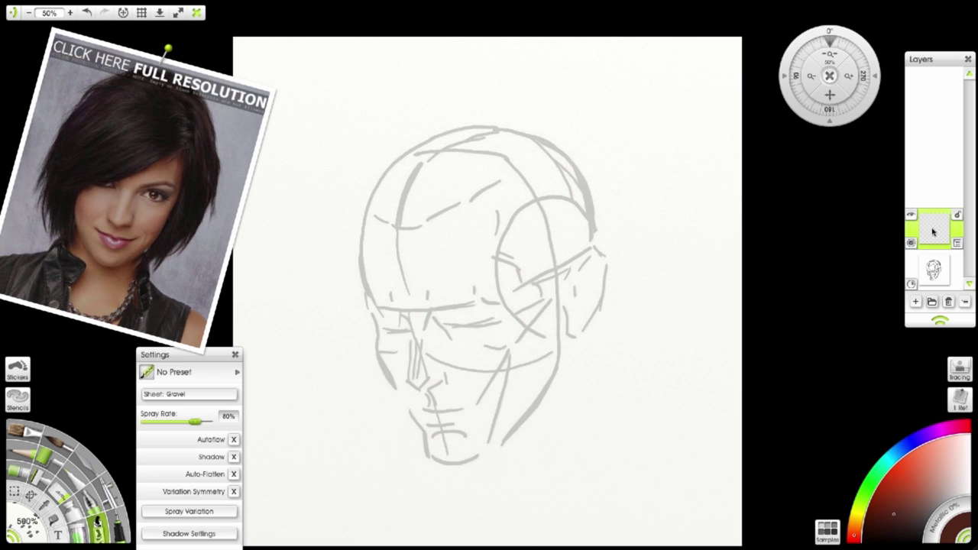
pyautogui.click(121, 514)
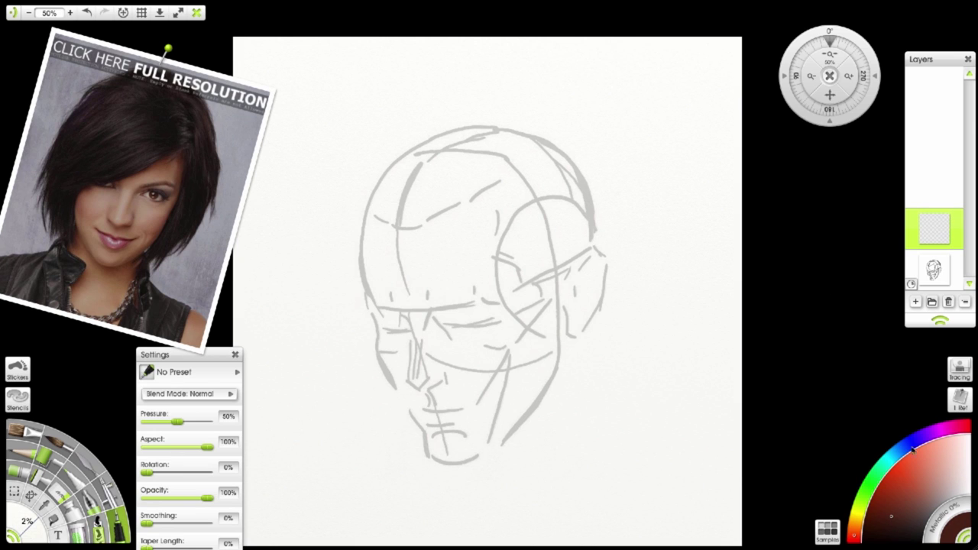
pyautogui.moveTo(383, 163)
pyautogui.mouseDown()
pyautogui.moveTo(356, 288)
pyautogui.moveTo(366, 317)
pyautogui.moveTo(389, 215)
pyautogui.moveTo(400, 283)
pyautogui.moveTo(420, 287)
pyautogui.moveTo(480, 224)
pyautogui.mouseUp()
pyautogui.moveTo(440, 289)
pyautogui.mouseDown()
pyautogui.moveTo(504, 219)
pyautogui.moveTo(522, 273)
pyautogui.moveTo(519, 346)
pyautogui.moveTo(570, 260)
pyautogui.moveTo(573, 234)
pyautogui.moveTo(592, 260)
pyautogui.moveTo(598, 252)
pyautogui.moveTo(609, 199)
pyautogui.moveTo(563, 136)
pyautogui.moveTo(503, 155)
pyautogui.moveTo(478, 229)
pyautogui.moveTo(515, 136)
pyautogui.moveTo(475, 117)
pyautogui.moveTo(420, 135)
pyautogui.moveTo(376, 174)
pyautogui.mouseUp()
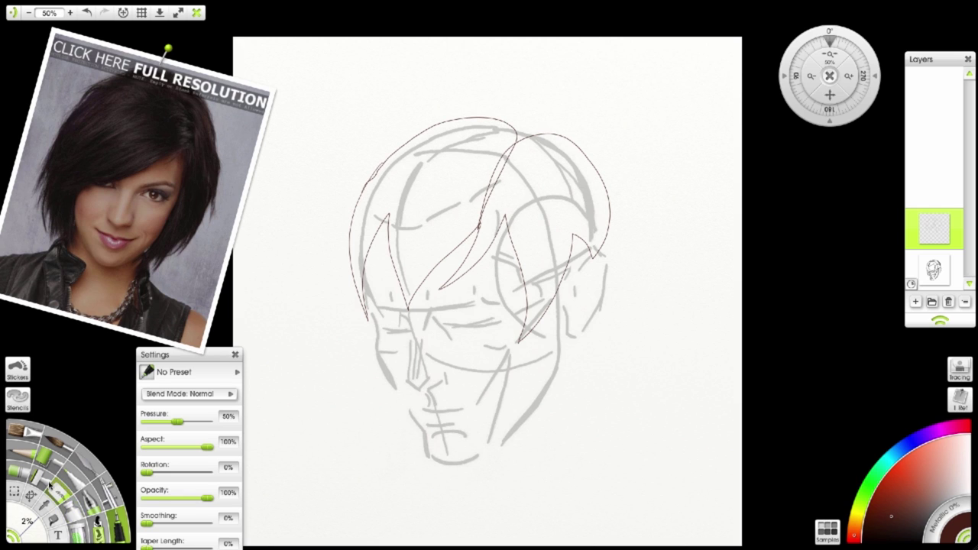
# - Fill both hair outlines with solid dark reddish brown and lower the layer's opacity until the head sketch shows through
pyautogui.click(60, 520)
pyautogui.click(441, 171)
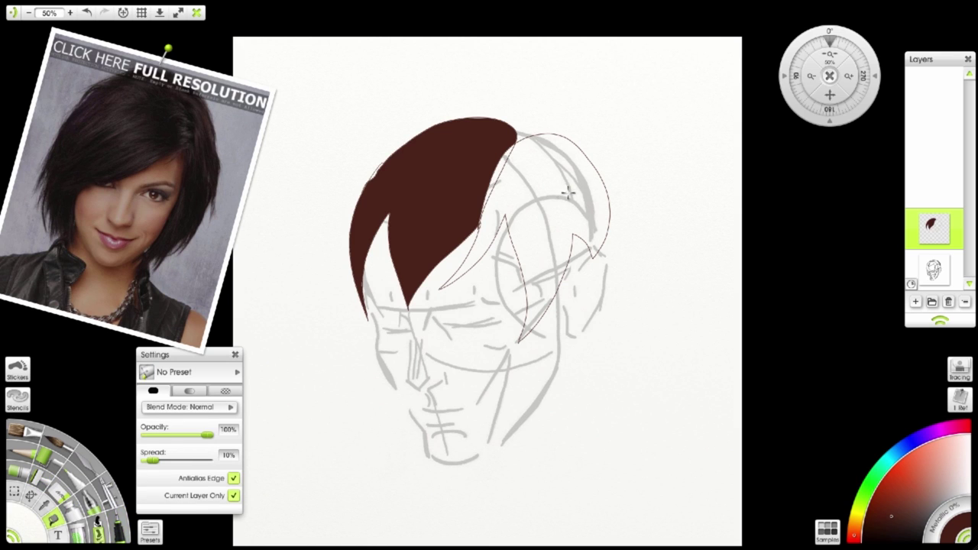
pyautogui.click(544, 177)
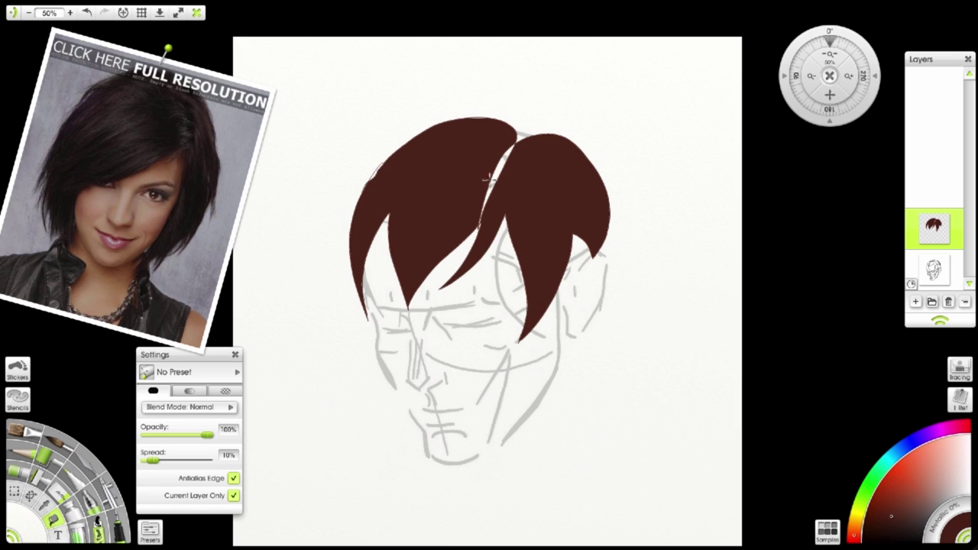
pyautogui.moveTo(911, 245)
pyautogui.moveTo(911, 243); pyautogui.dragTo(912, 262)
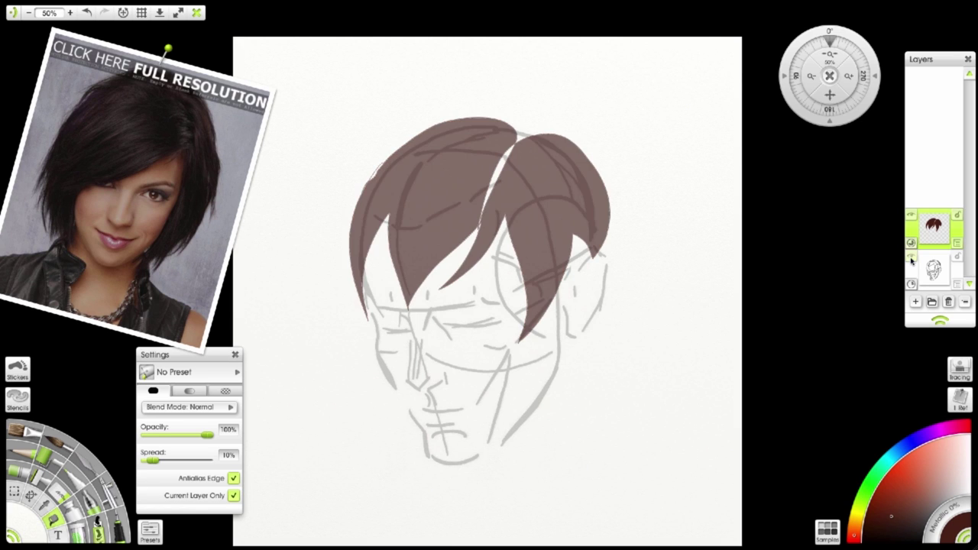
# - Spray light Gravel sticker specks on a new layer as highlights across both hair sections
pyautogui.click(929, 476)
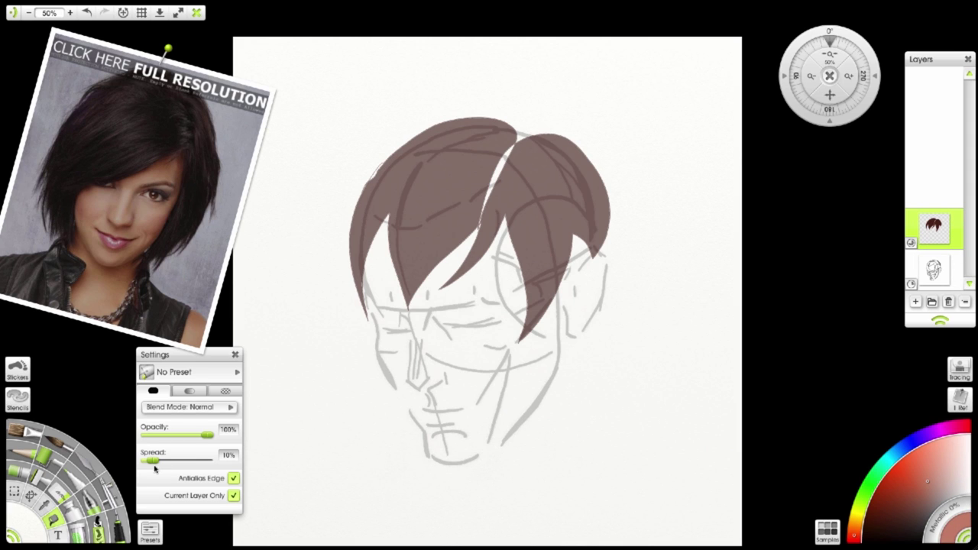
pyautogui.click(99, 528)
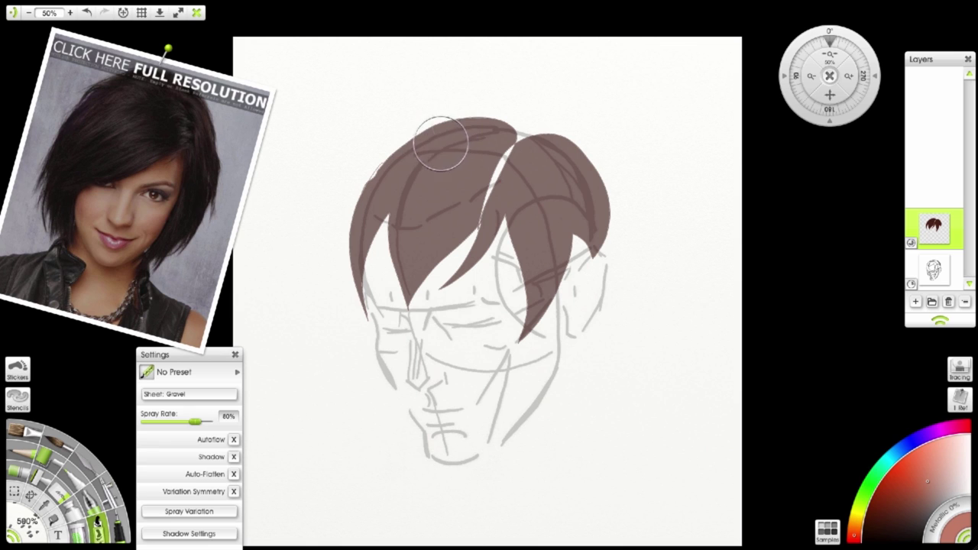
pyautogui.hotkey('ctrl', 'shift', 'n')
pyautogui.moveTo(429, 142)
pyautogui.mouseDown()
pyautogui.moveTo(425, 249)
pyautogui.moveTo(419, 220)
pyautogui.mouseUp()
pyautogui.moveTo(547, 142)
pyautogui.mouseDown()
pyautogui.moveTo(518, 166)
pyautogui.moveTo(493, 222)
pyautogui.moveTo(535, 155)
pyautogui.moveTo(524, 162)
pyautogui.moveTo(494, 136)
pyautogui.mouseUp()
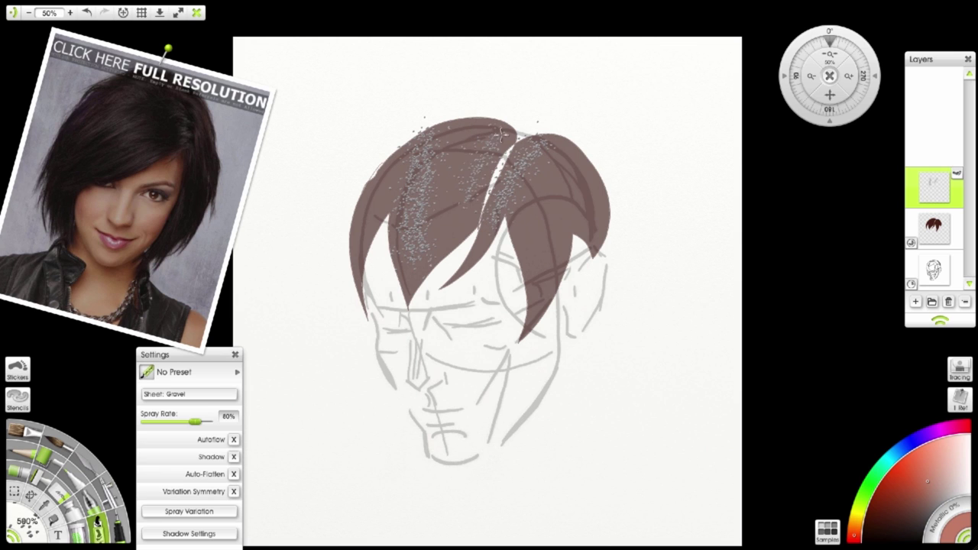
pyautogui.moveTo(581, 169); pyautogui.dragTo(577, 203)
# - Spray black Gravel specks over the whole hair shape, densest along the parting and outer edges
pyautogui.click(890, 533)
pyautogui.moveTo(401, 157)
pyautogui.mouseDown()
pyautogui.moveTo(366, 227)
pyautogui.moveTo(376, 186)
pyautogui.moveTo(369, 227)
pyautogui.moveTo(440, 162)
pyautogui.moveTo(435, 241)
pyautogui.moveTo(455, 187)
pyautogui.moveTo(451, 236)
pyautogui.moveTo(511, 136)
pyautogui.moveTo(478, 220)
pyautogui.moveTo(556, 150)
pyautogui.moveTo(568, 155)
pyautogui.moveTo(552, 188)
pyautogui.moveTo(598, 200)
pyautogui.moveTo(533, 304)
pyautogui.moveTo(529, 227)
pyautogui.moveTo(542, 257)
pyautogui.moveTo(528, 313)
pyautogui.moveTo(520, 218)
pyautogui.moveTo(444, 282)
pyautogui.mouseUp()
pyautogui.moveTo(490, 218)
pyautogui.mouseDown()
pyautogui.moveTo(409, 283)
pyautogui.moveTo(420, 267)
pyautogui.moveTo(378, 192)
pyautogui.moveTo(344, 244)
pyautogui.moveTo(451, 133)
pyautogui.moveTo(499, 123)
pyautogui.moveTo(470, 176)
pyautogui.moveTo(593, 184)
pyautogui.moveTo(532, 208)
pyautogui.moveTo(546, 184)
pyautogui.mouseUp()
pyautogui.moveTo(544, 147)
pyautogui.mouseDown()
pyautogui.moveTo(500, 149)
pyautogui.moveTo(497, 126)
pyautogui.moveTo(417, 142)
pyautogui.moveTo(383, 176)
pyautogui.mouseUp()
pyautogui.moveTo(493, 134)
pyautogui.mouseDown()
pyautogui.moveTo(569, 153)
pyautogui.moveTo(596, 233)
pyautogui.moveTo(574, 186)
pyautogui.moveTo(504, 184)
pyautogui.moveTo(437, 237)
pyautogui.moveTo(351, 244)
pyautogui.moveTo(413, 145)
pyautogui.mouseUp()
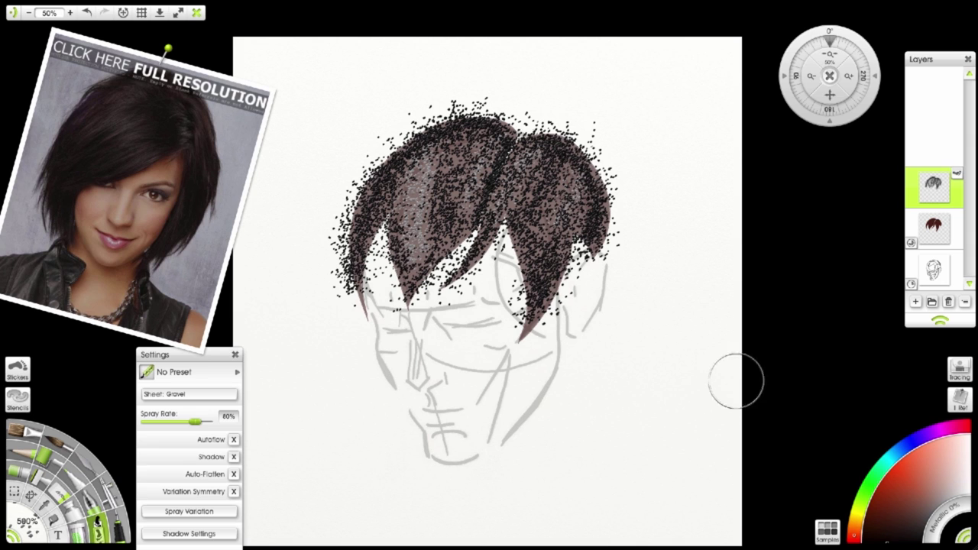
# - Flatten the sticker layer to paint and erase the specks outside the hair shape with a 100% pressure, 0% softness eraser
pyautogui.click(961, 176)
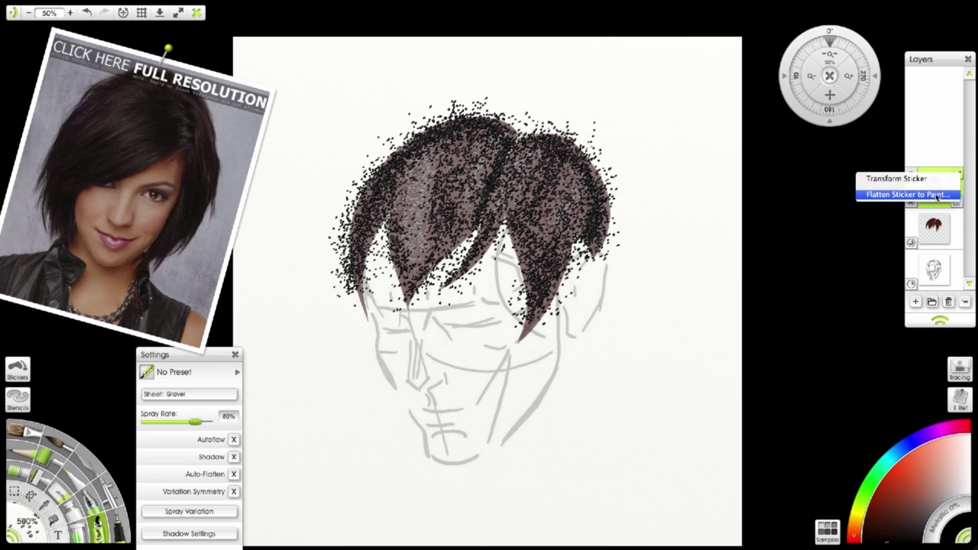
pyautogui.click(938, 192)
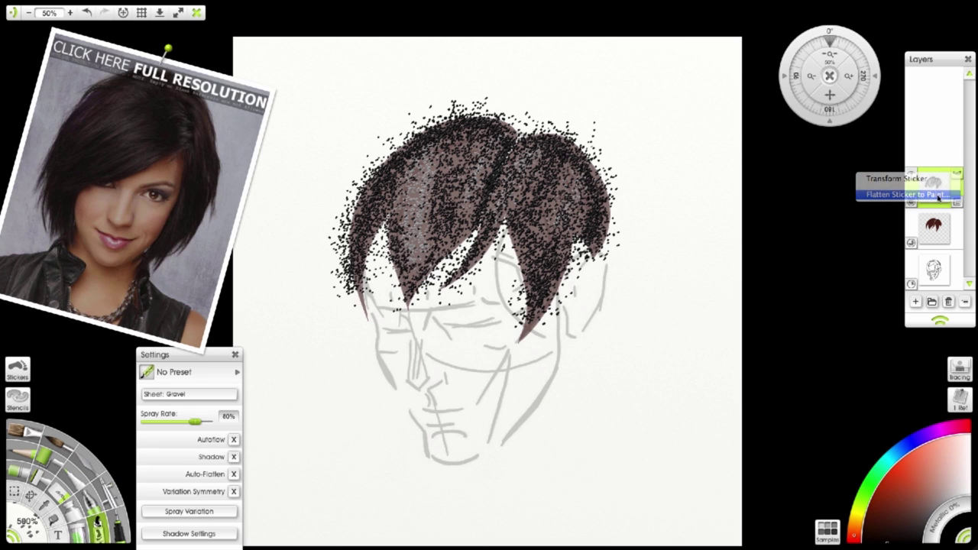
pyautogui.click(63, 495)
pyautogui.moveTo(210, 428); pyautogui.dragTo(144, 428)
pyautogui.moveTo(189, 399); pyautogui.dragTo(214, 399)
pyautogui.moveTo(590, 279)
pyautogui.mouseDown()
pyautogui.moveTo(580, 266)
pyautogui.moveTo(551, 331)
pyautogui.mouseUp()
pyautogui.moveTo(617, 255); pyautogui.dragTo(626, 206)
pyautogui.moveTo(609, 151)
pyautogui.mouseDown()
pyautogui.moveTo(472, 100)
pyautogui.moveTo(447, 98)
pyautogui.moveTo(411, 123)
pyautogui.moveTo(332, 222)
pyautogui.moveTo(349, 191)
pyautogui.moveTo(393, 344)
pyautogui.moveTo(383, 264)
pyautogui.moveTo(404, 347)
pyautogui.moveTo(459, 298)
pyautogui.moveTo(505, 277)
pyautogui.moveTo(510, 330)
pyautogui.moveTo(502, 246)
pyautogui.moveTo(464, 287)
pyautogui.mouseUp()
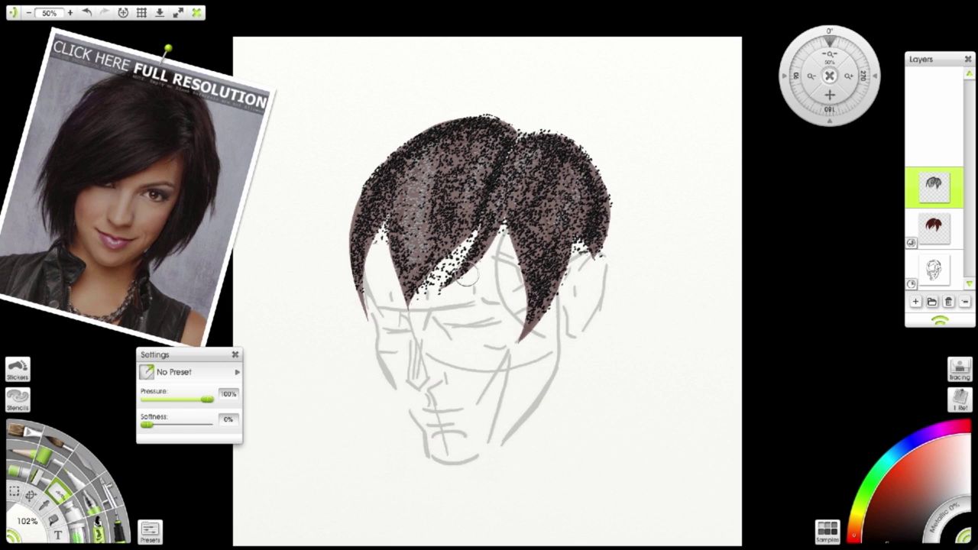
pyautogui.moveTo(33, 530); pyautogui.dragTo(17, 530)
pyautogui.moveTo(424, 298); pyautogui.dragTo(459, 256)
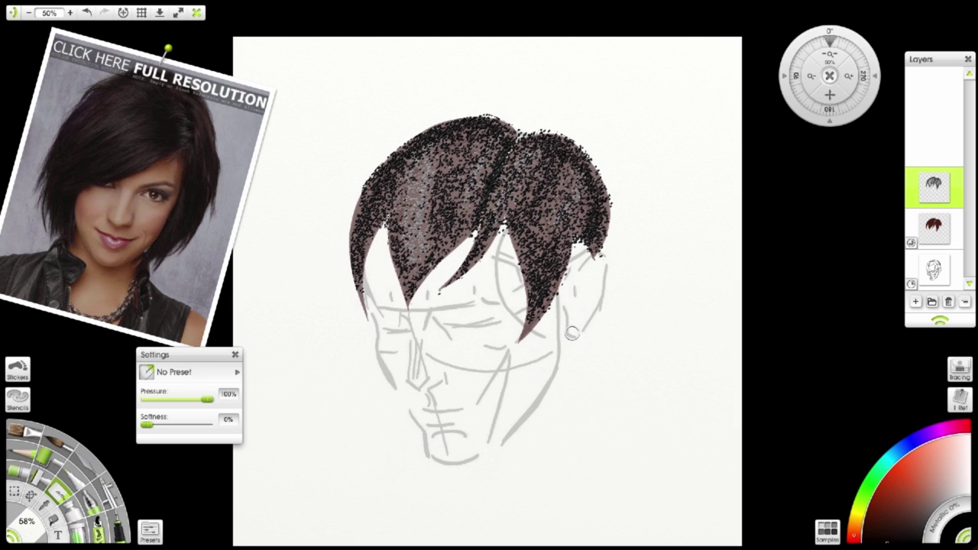
# - Fade the brown hair layer further and smear the specks with the palette knife into strands flowing outward from the parting
pyautogui.moveTo(915, 241)
pyautogui.click(911, 244)
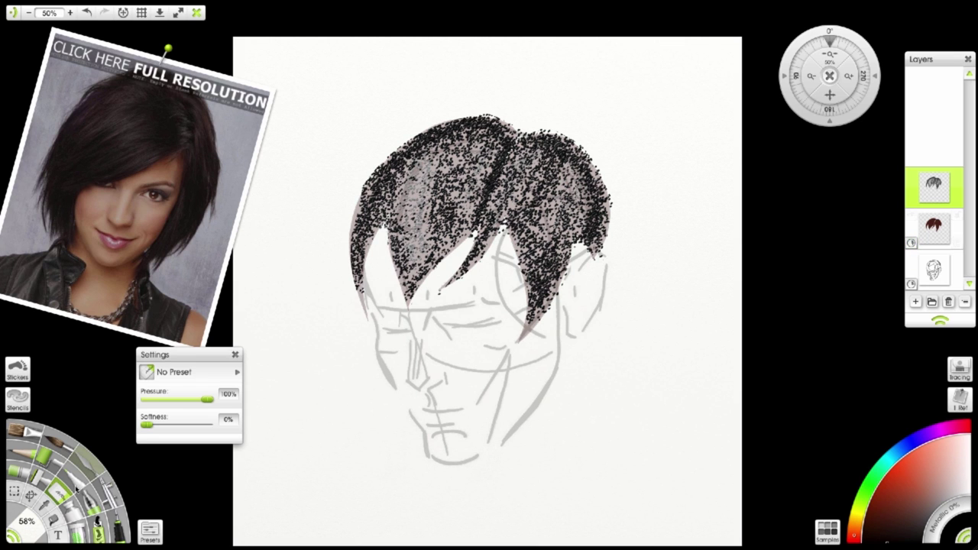
pyautogui.click(92, 464)
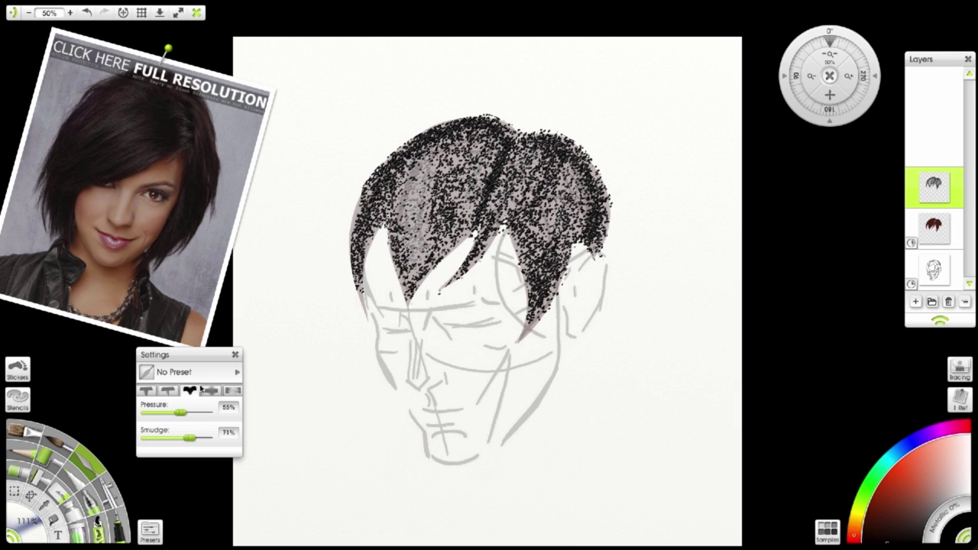
pyautogui.moveTo(513, 123)
pyautogui.mouseDown()
pyautogui.moveTo(468, 124)
pyautogui.moveTo(396, 142)
pyautogui.moveTo(362, 203)
pyautogui.moveTo(360, 302)
pyautogui.mouseUp()
pyautogui.moveTo(500, 139)
pyautogui.mouseDown()
pyautogui.moveTo(408, 162)
pyautogui.moveTo(379, 193)
pyautogui.moveTo(425, 183)
pyautogui.moveTo(490, 145)
pyautogui.moveTo(497, 160)
pyautogui.moveTo(425, 168)
pyautogui.moveTo(389, 200)
pyautogui.moveTo(373, 250)
pyautogui.moveTo(491, 165)
pyautogui.moveTo(457, 168)
pyautogui.moveTo(392, 208)
pyautogui.moveTo(379, 252)
pyautogui.mouseUp()
pyautogui.moveTo(487, 178)
pyautogui.mouseDown()
pyautogui.moveTo(488, 188)
pyautogui.moveTo(387, 243)
pyautogui.moveTo(384, 264)
pyautogui.mouseUp()
pyautogui.moveTo(481, 197)
pyautogui.mouseDown()
pyautogui.moveTo(415, 224)
pyautogui.moveTo(386, 280)
pyautogui.moveTo(481, 206)
pyautogui.moveTo(409, 250)
pyautogui.moveTo(417, 273)
pyautogui.moveTo(470, 223)
pyautogui.moveTo(404, 298)
pyautogui.moveTo(520, 220)
pyautogui.moveTo(535, 144)
pyautogui.moveTo(585, 157)
pyautogui.moveTo(600, 222)
pyautogui.moveTo(592, 260)
pyautogui.moveTo(527, 161)
pyautogui.moveTo(574, 176)
pyautogui.moveTo(581, 245)
pyautogui.moveTo(531, 162)
pyautogui.moveTo(569, 205)
pyautogui.moveTo(577, 252)
pyautogui.moveTo(497, 170)
pyautogui.moveTo(565, 222)
pyautogui.moveTo(492, 195)
pyautogui.moveTo(535, 206)
pyautogui.moveTo(561, 283)
pyautogui.moveTo(520, 222)
pyautogui.moveTo(546, 291)
pyautogui.moveTo(535, 340)
pyautogui.moveTo(504, 210)
pyautogui.moveTo(531, 318)
pyautogui.moveTo(504, 267)
pyautogui.moveTo(500, 191)
pyautogui.moveTo(447, 282)
pyautogui.moveTo(517, 190)
pyautogui.mouseUp()
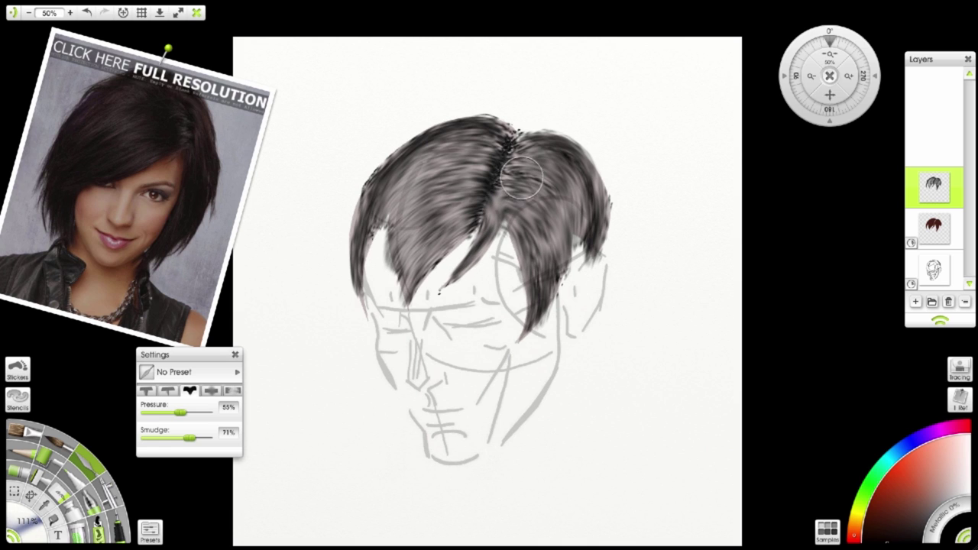
pyautogui.moveTo(350, 280)
pyautogui.mouseDown()
pyautogui.moveTo(360, 308)
pyautogui.moveTo(442, 213)
pyautogui.moveTo(411, 241)
pyautogui.moveTo(415, 263)
pyautogui.moveTo(401, 294)
pyautogui.moveTo(421, 233)
pyautogui.moveTo(384, 282)
pyautogui.moveTo(512, 237)
pyautogui.moveTo(486, 229)
pyautogui.moveTo(434, 286)
pyautogui.moveTo(556, 283)
pyautogui.moveTo(524, 243)
pyautogui.moveTo(515, 336)
pyautogui.moveTo(511, 301)
pyautogui.moveTo(558, 211)
pyautogui.moveTo(561, 273)
pyautogui.moveTo(599, 219)
pyautogui.moveTo(582, 266)
pyautogui.mouseUp()
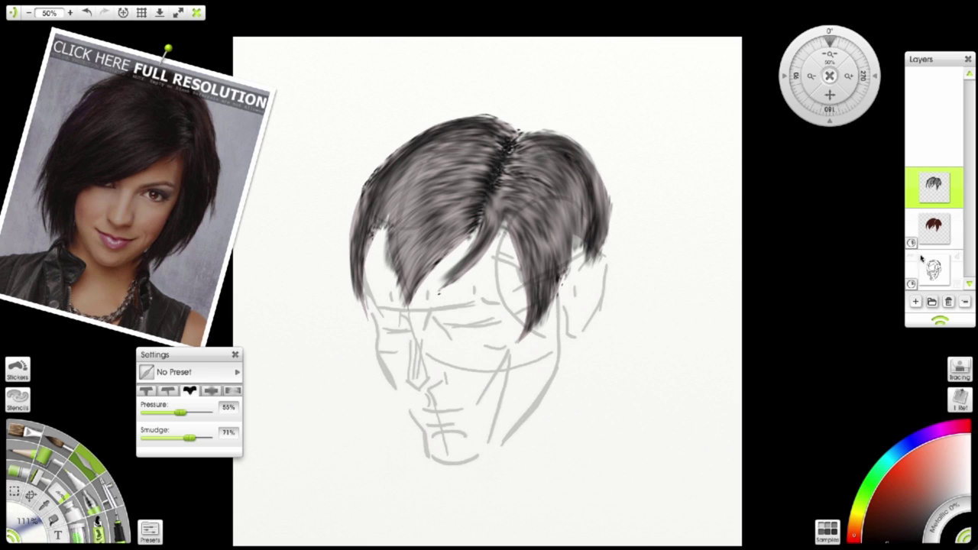
# - Duplicate the smeared strands layer and bring the brown base layer back at full opacity beneath it
pyautogui.click(911, 217)
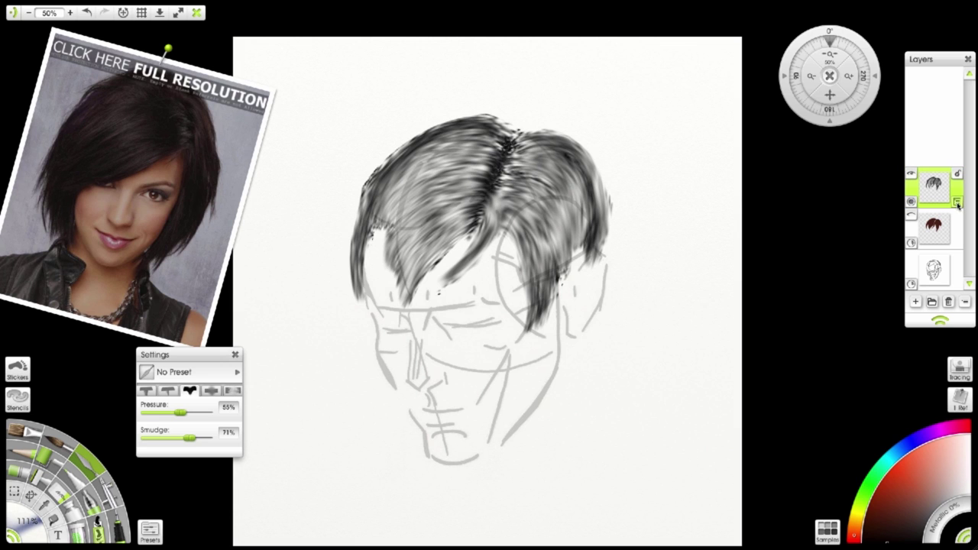
pyautogui.click(960, 205)
pyautogui.click(885, 310)
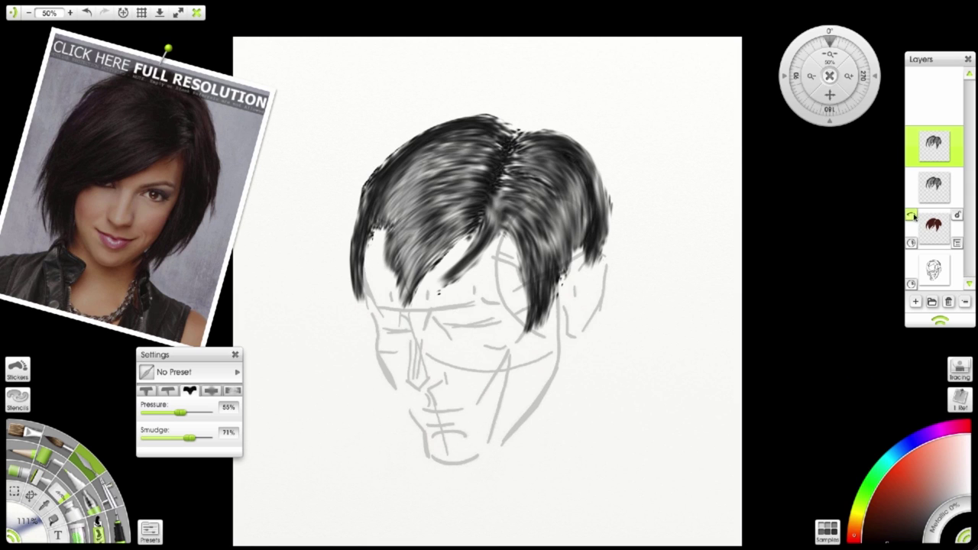
pyautogui.moveTo(912, 231)
pyautogui.mouseDown()
pyautogui.moveTo(921, 239)
pyautogui.moveTo(913, 229)
pyautogui.mouseUp()
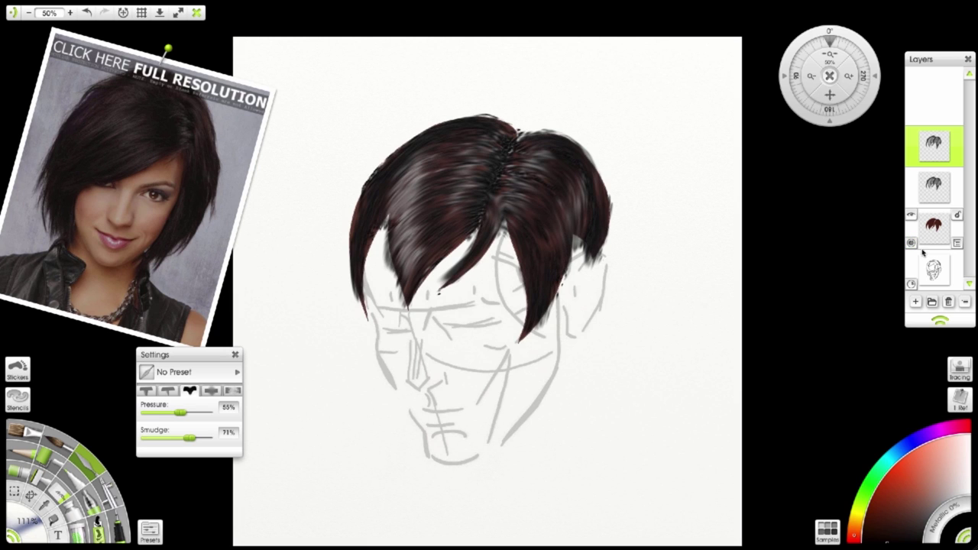